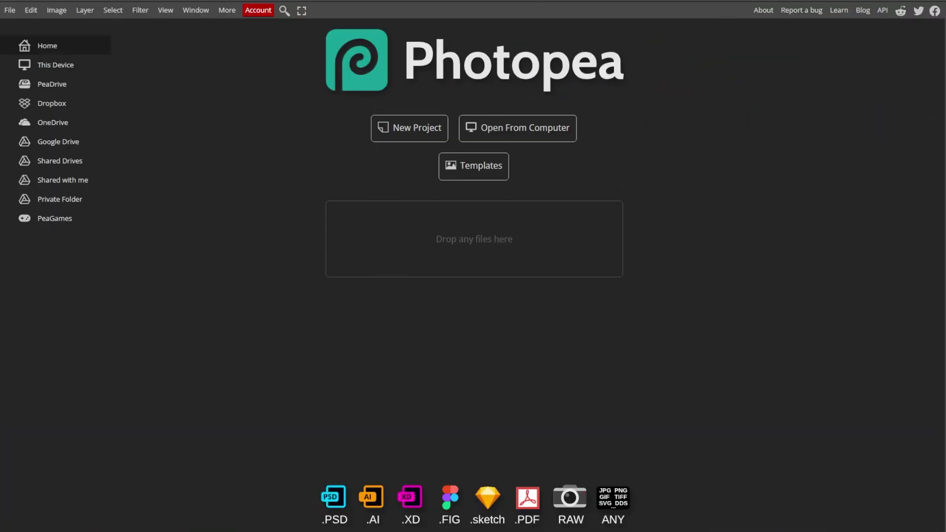
- Open the close-up photo of an eye with two ladybugs from the computer
{"action": "left_click", "coordinate": [10, 11]}
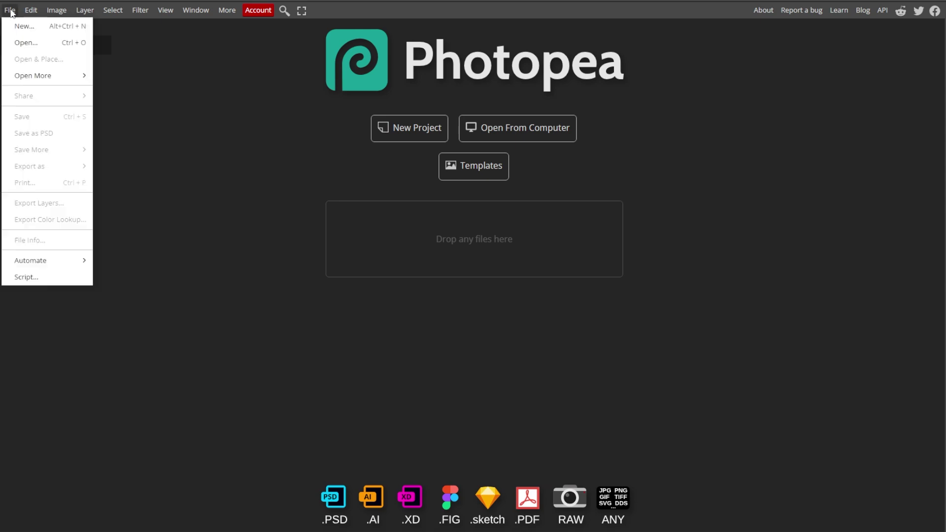
{"action": "left_click", "coordinate": [22, 43]}
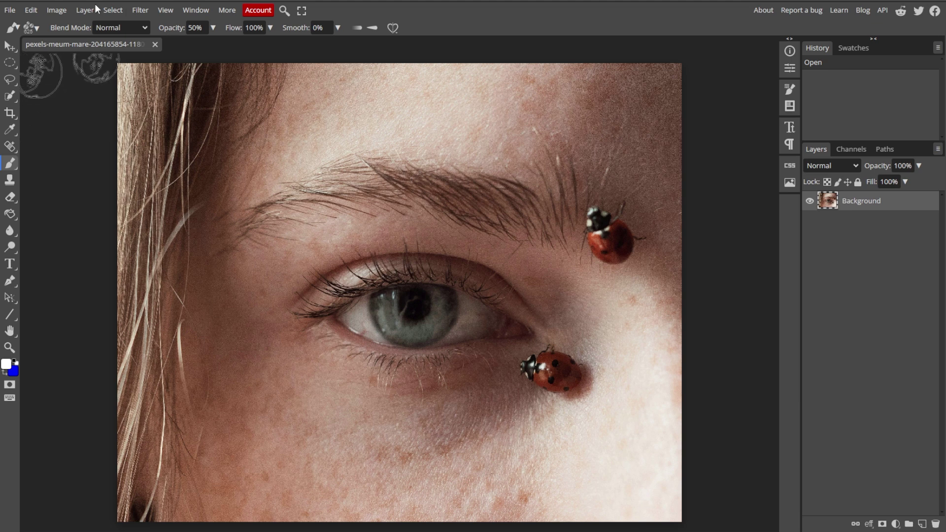
{"action": "left_click", "coordinate": [14, 48]}
{"action": "left_click", "coordinate": [56, 10]}
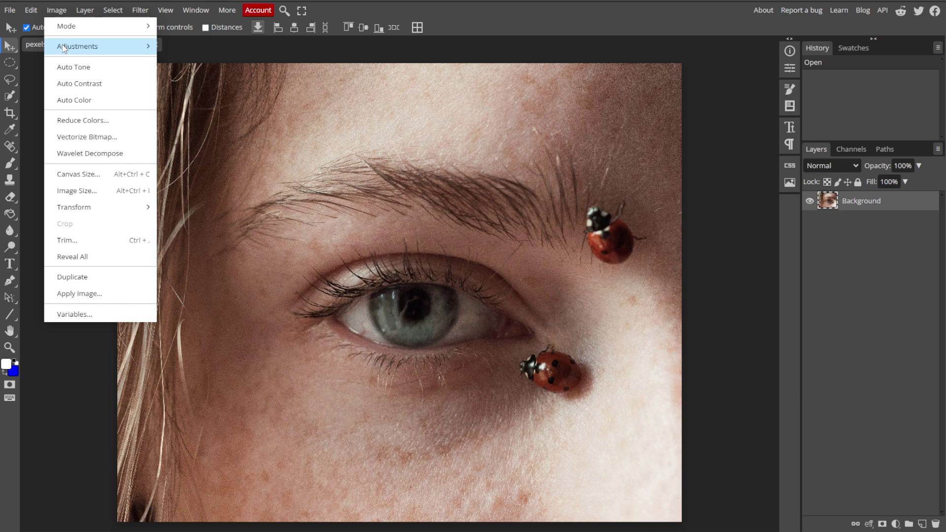
{"action": "mouse_move", "coordinate": [63, 47]}
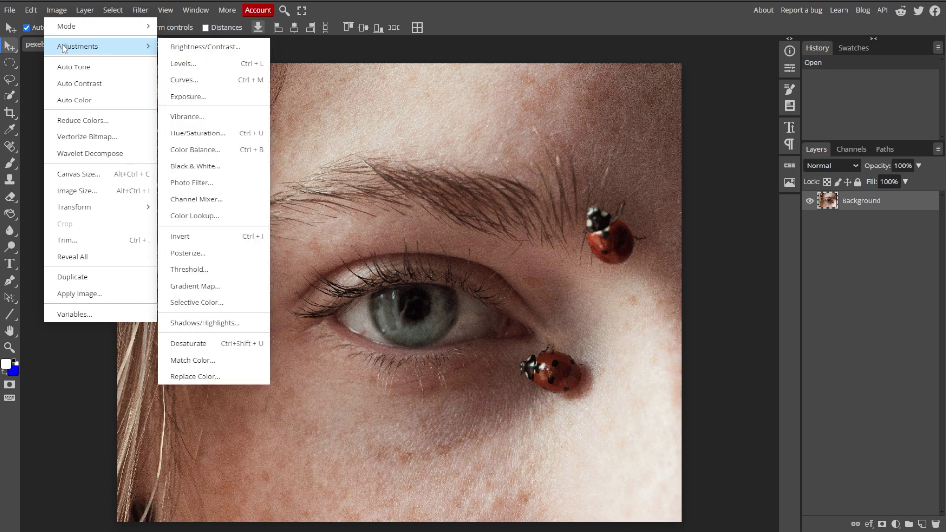
{"action": "left_click", "coordinate": [190, 168]}
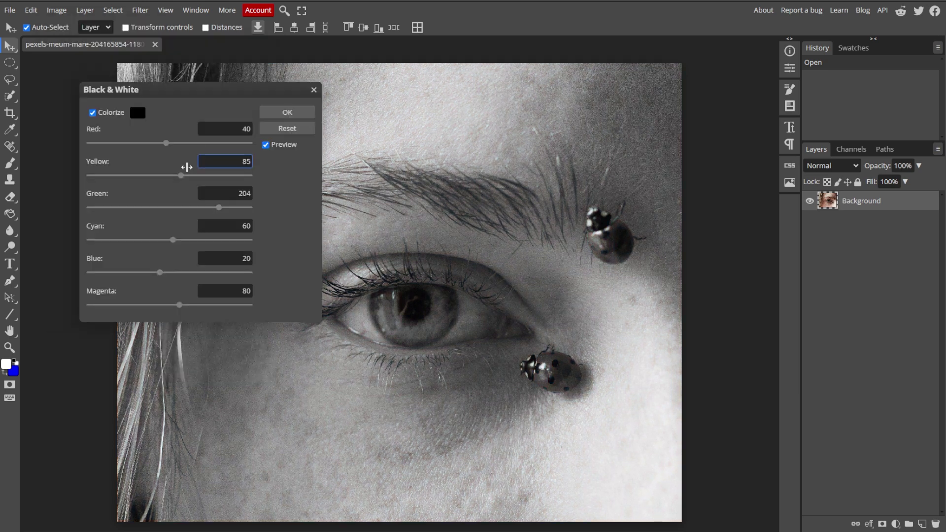
{"action": "left_click_drag", "start_coordinate": [188, 89], "coordinate": [730, 83]}
{"action": "mouse_move", "coordinate": [708, 148]}
{"action": "left_mouse_down"}
{"action": "mouse_move", "coordinate": [624, 154]}
{"action": "mouse_move", "coordinate": [720, 139]}
{"action": "left_mouse_up"}
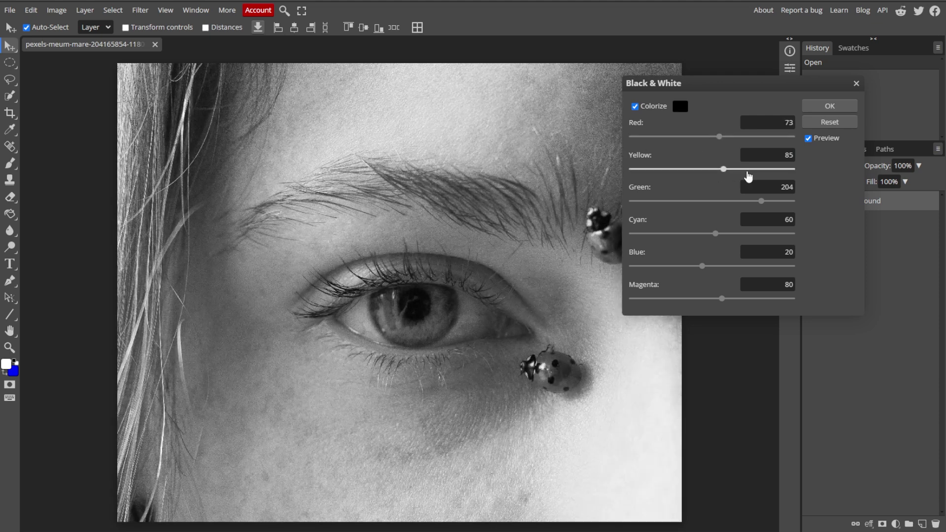
{"action": "left_click_drag", "start_coordinate": [749, 176], "coordinate": [697, 179]}
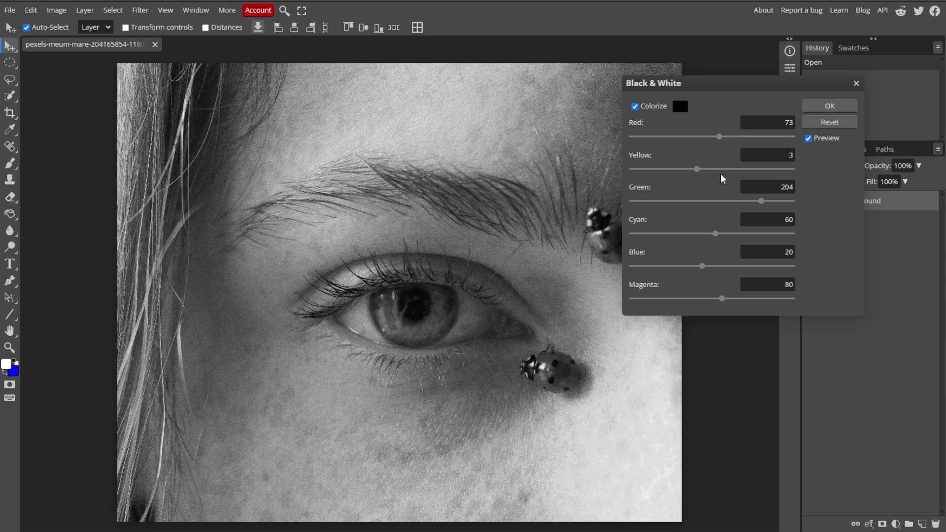
{"action": "left_click", "coordinate": [857, 84]}
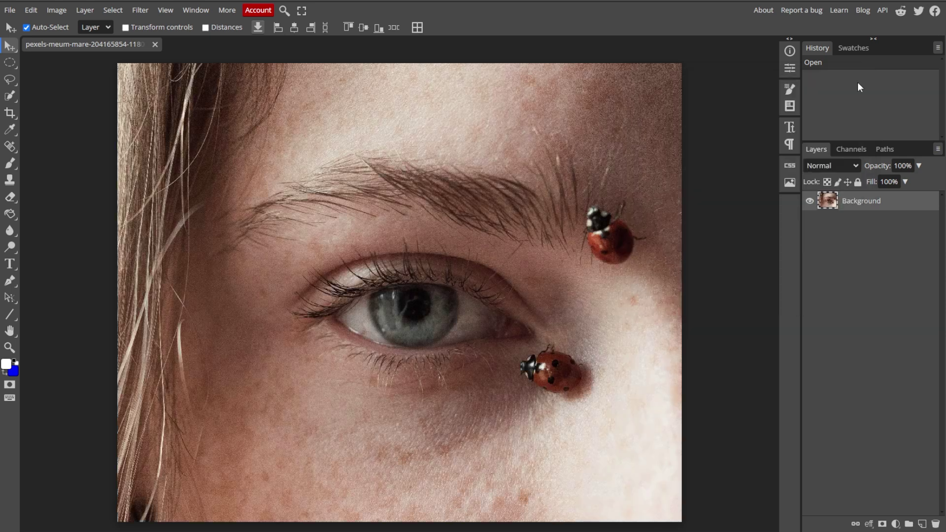
- Desaturate the photo to remove its colour
{"action": "left_click", "coordinate": [56, 10]}
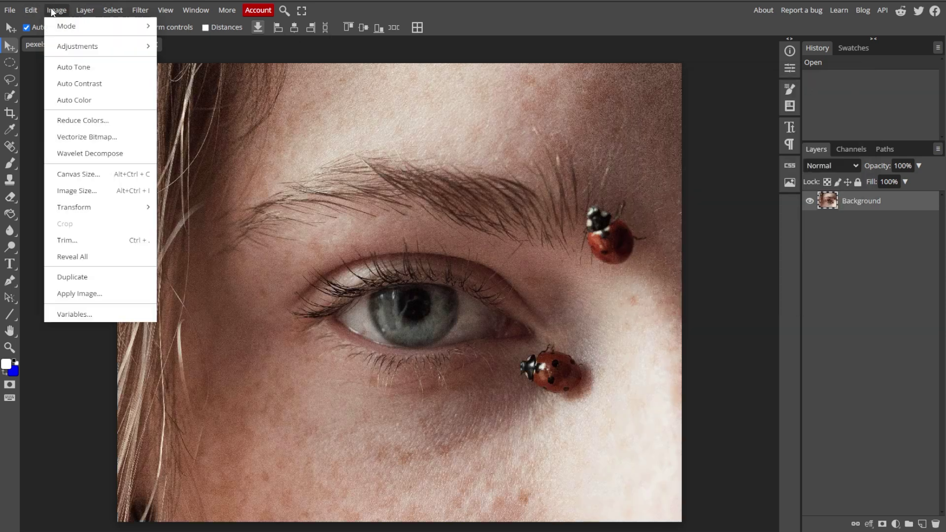
{"action": "mouse_move", "coordinate": [62, 46]}
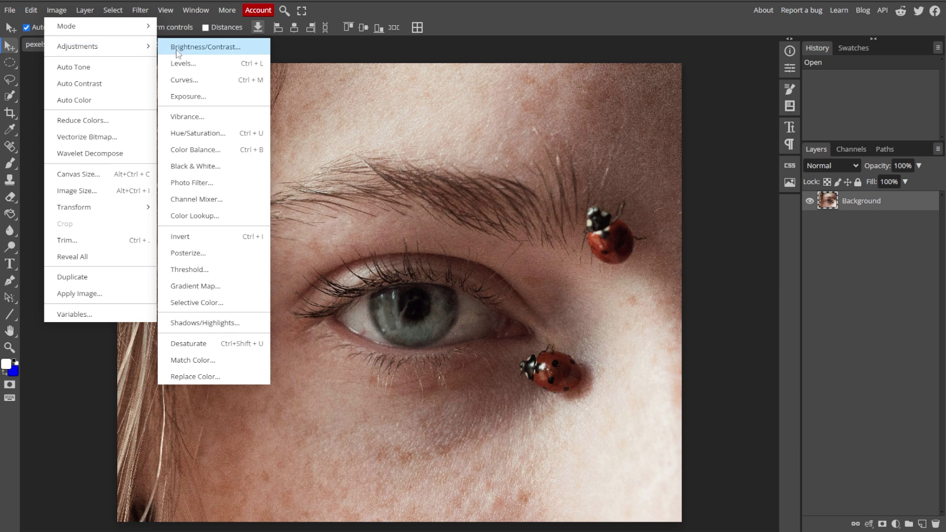
{"action": "left_click", "coordinate": [203, 343]}
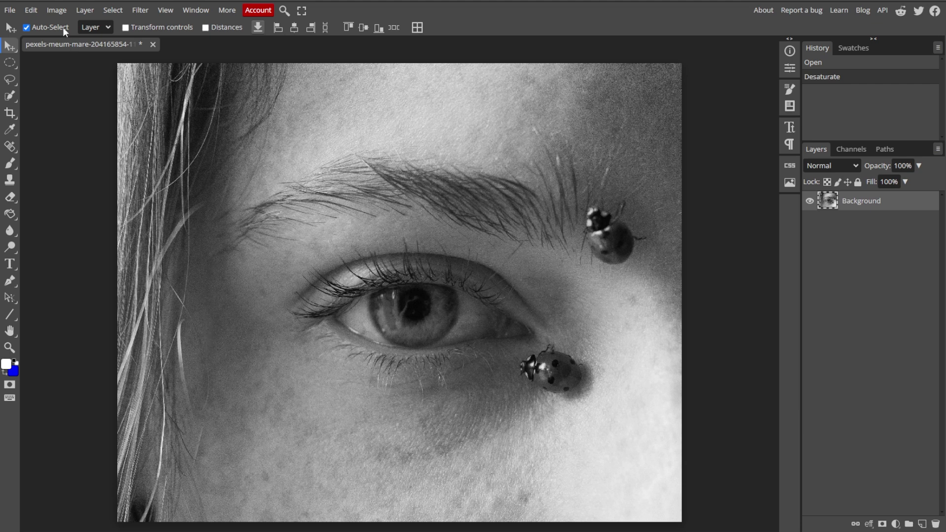
- Apply a Levels adjustment to the photo with input black at 0, midtones at 0.8 and input white at 176
{"action": "left_click", "coordinate": [56, 10]}
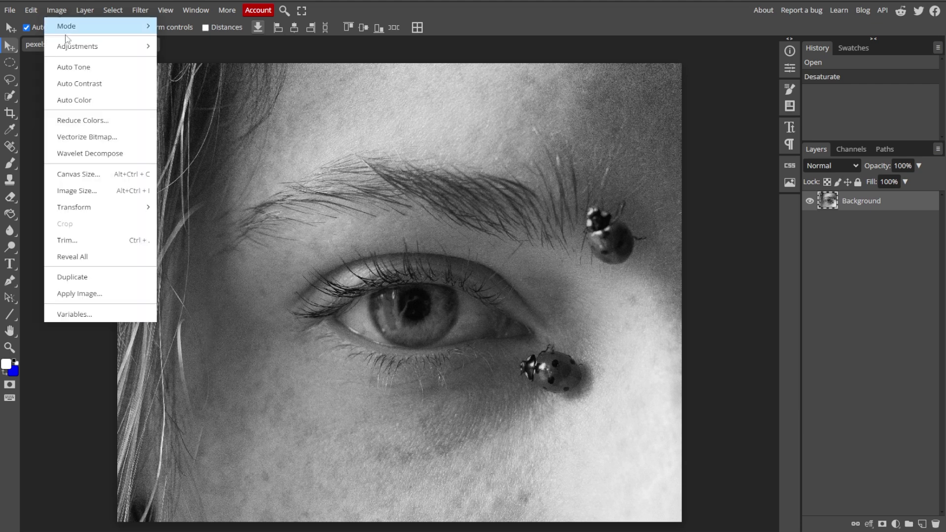
{"action": "mouse_move", "coordinate": [70, 46]}
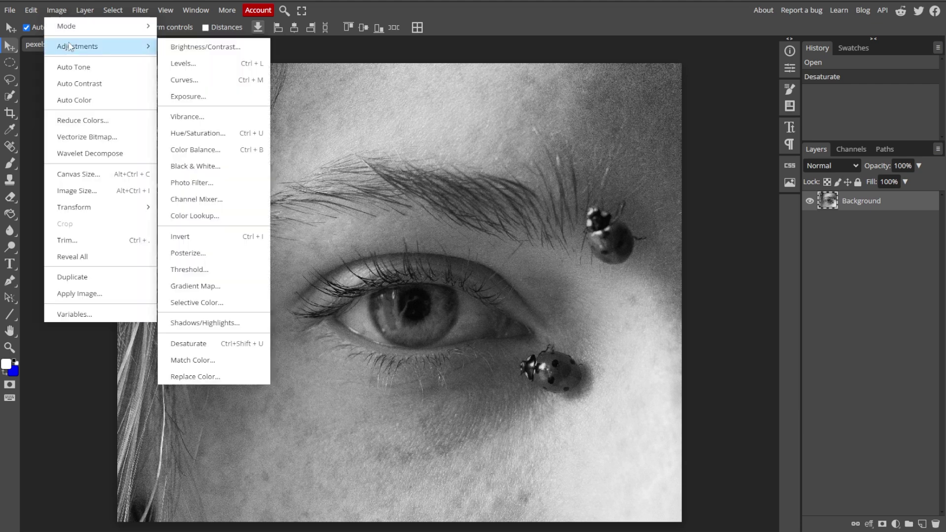
{"action": "left_click", "coordinate": [180, 68]}
{"action": "left_click_drag", "start_coordinate": [185, 88], "coordinate": [729, 153]}
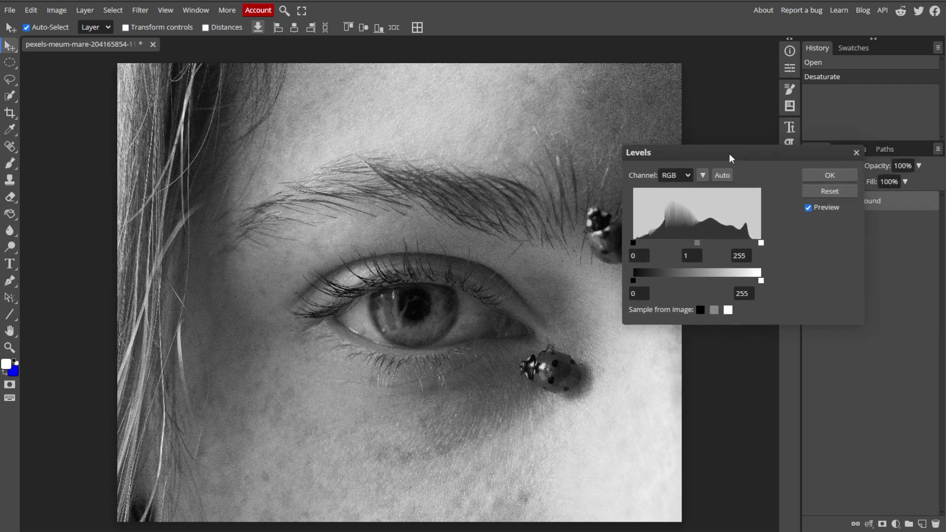
{"action": "mouse_move", "coordinate": [634, 243]}
{"action": "left_mouse_down"}
{"action": "mouse_move", "coordinate": [643, 244]}
{"action": "mouse_move", "coordinate": [633, 243]}
{"action": "left_mouse_up"}
{"action": "left_click_drag", "start_coordinate": [742, 244], "coordinate": [684, 243]}
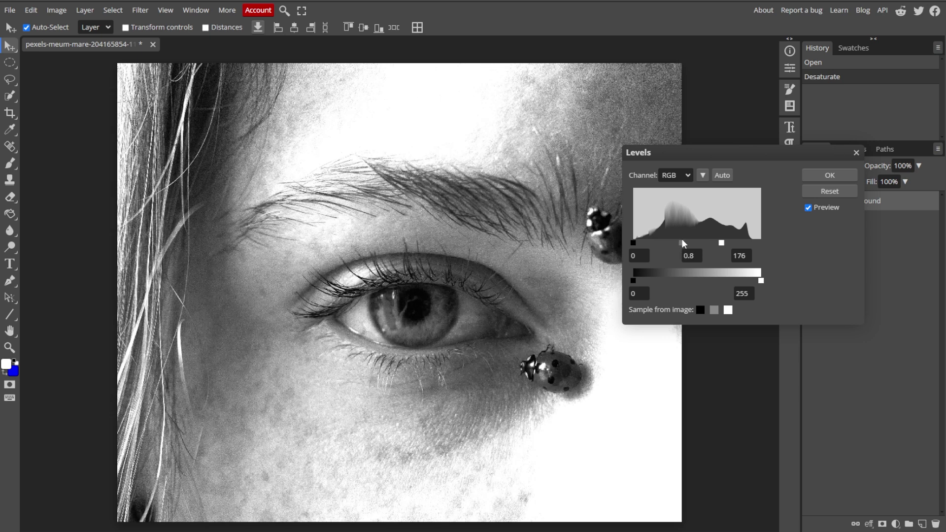
{"action": "left_click", "coordinate": [812, 175]}
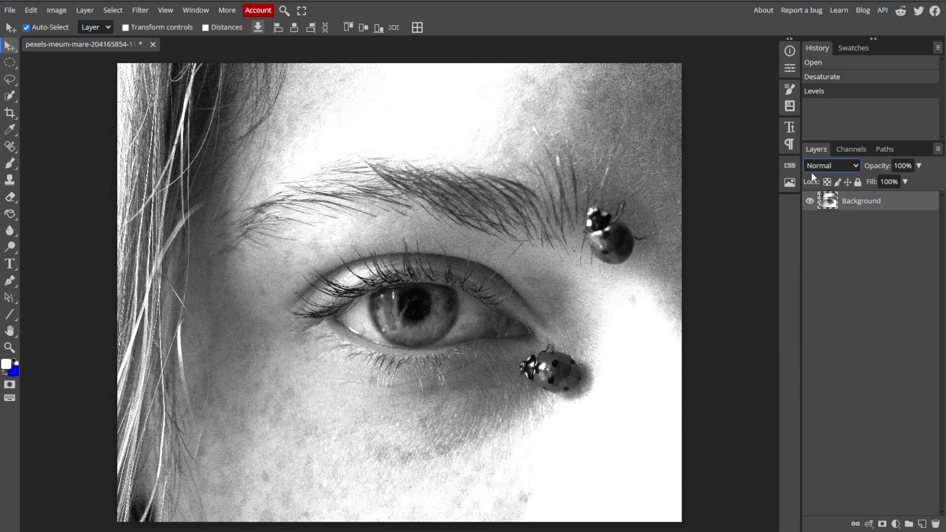
- Add a new layer named Line Art above the photo and set its blending mode to Overlay
{"action": "left_click", "coordinate": [85, 10]}
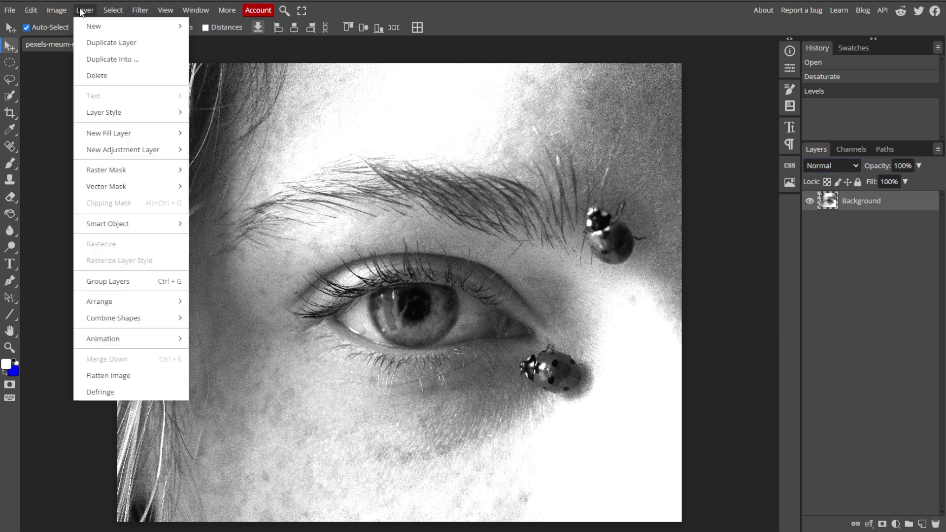
{"action": "mouse_move", "coordinate": [99, 26]}
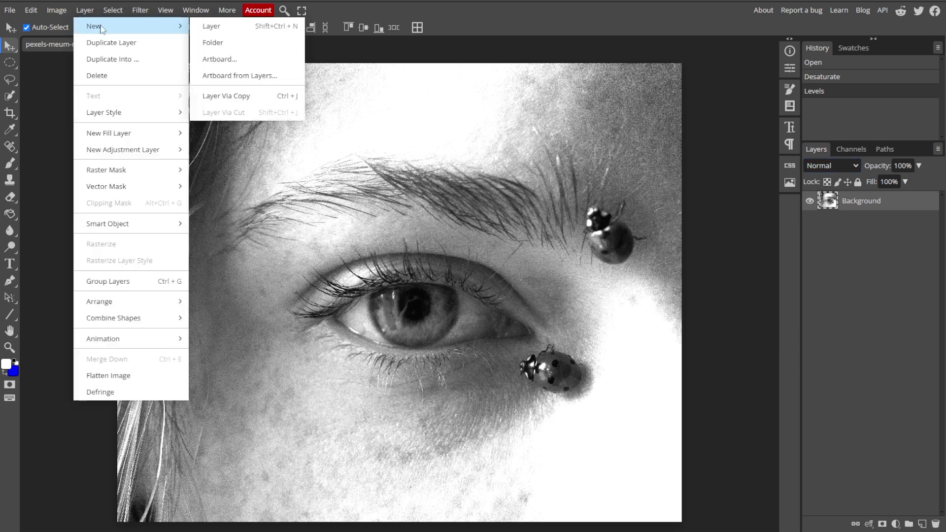
{"action": "left_click", "coordinate": [223, 26]}
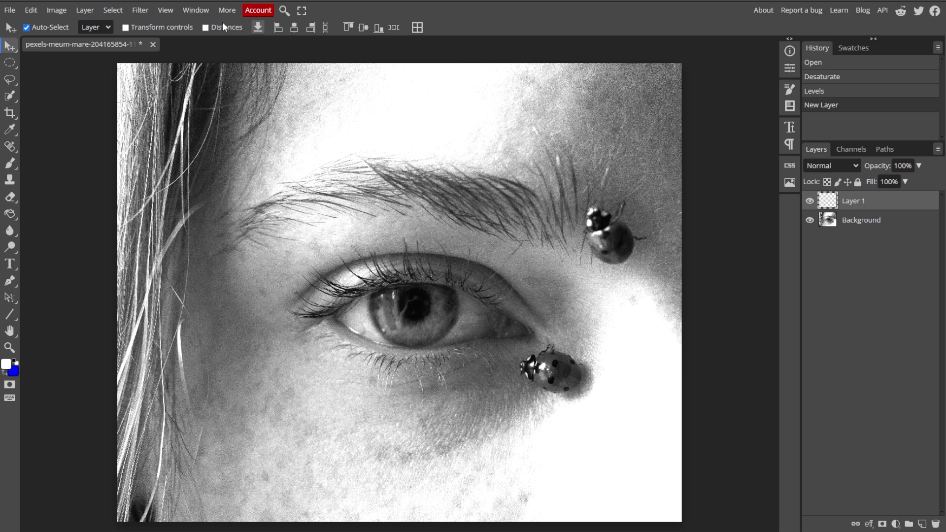
{"action": "double_click", "coordinate": [854, 202]}
{"action": "key", "text": "Return"}
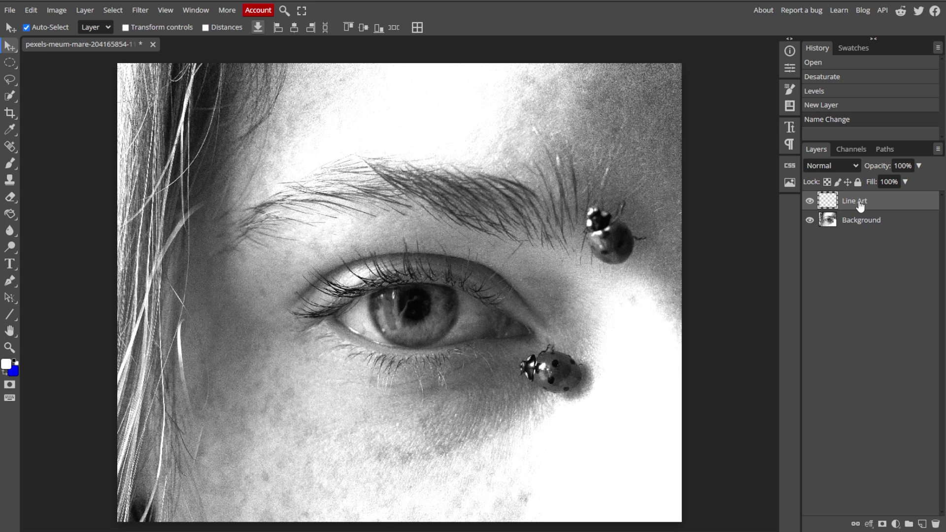
{"action": "left_click", "coordinate": [848, 169]}
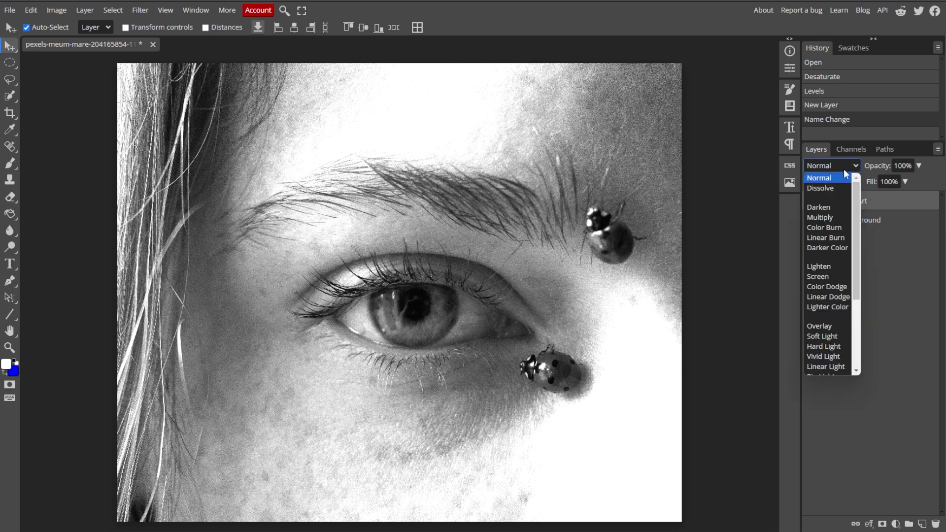
{"action": "left_click", "coordinate": [828, 327]}
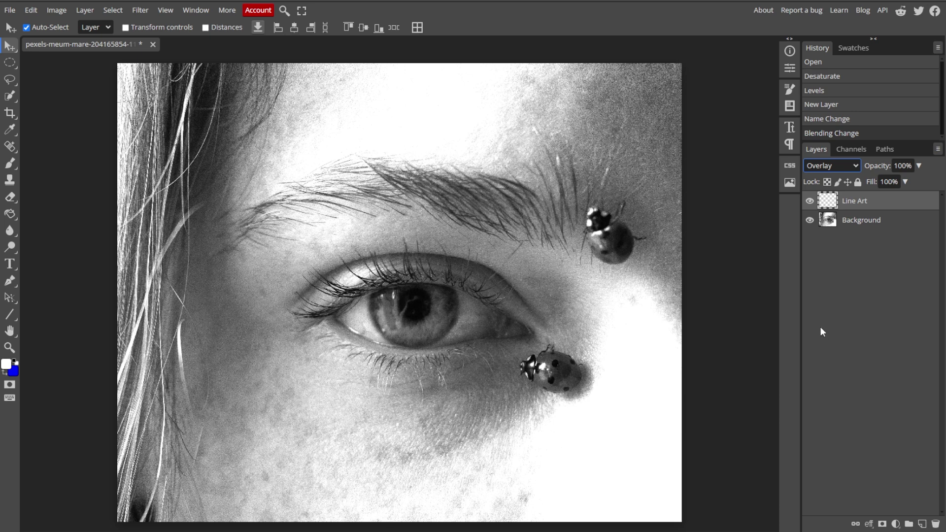
- Set up the Brush tool with the 80 px Wet Shader Basic tip and black as the foreground colour
{"action": "left_click", "coordinate": [15, 164]}
{"action": "left_click", "coordinate": [31, 27]}
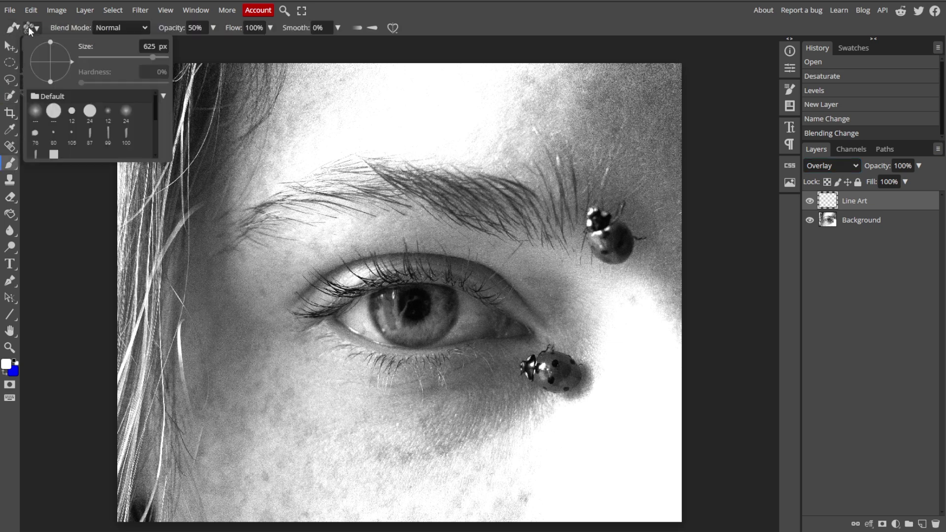
{"action": "left_click", "coordinate": [107, 134]}
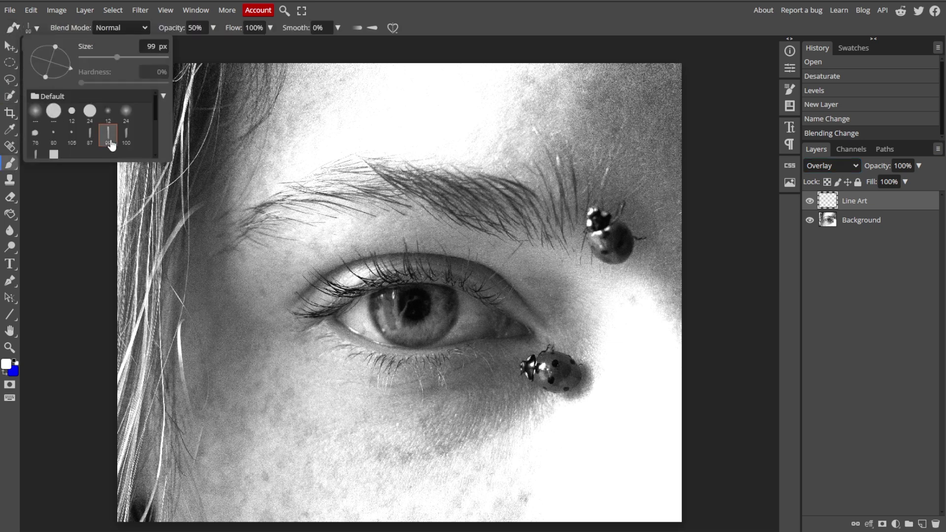
{"action": "left_click", "coordinate": [268, 182]}
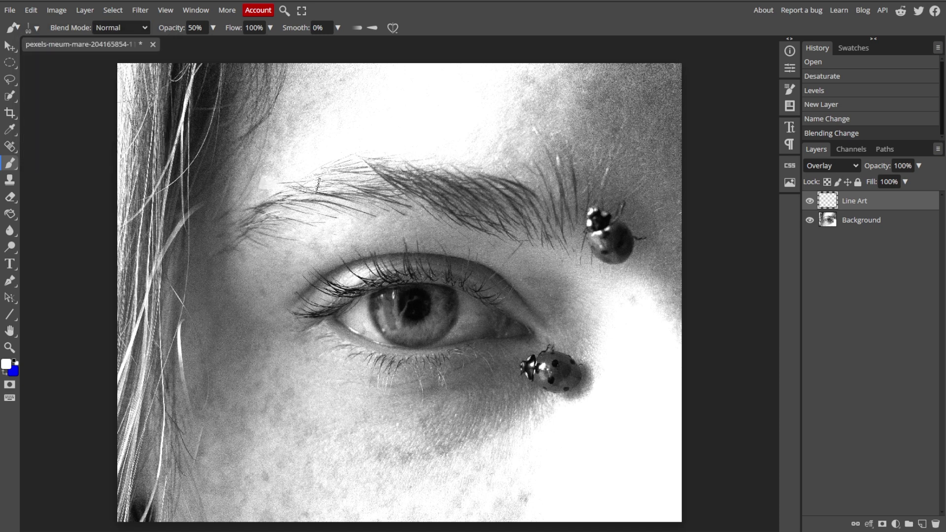
{"action": "key", "text": "ctrl+z"}
{"action": "left_click", "coordinate": [30, 27]}
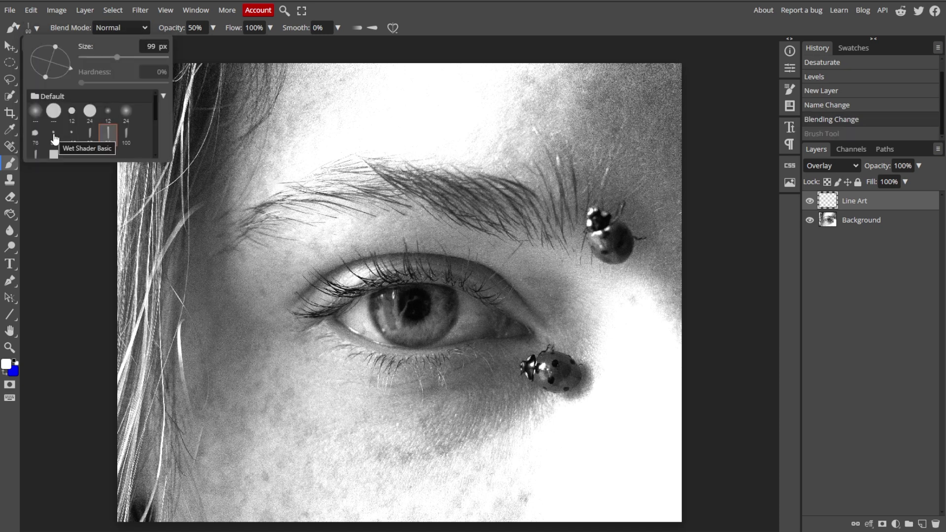
{"action": "left_click", "coordinate": [54, 136]}
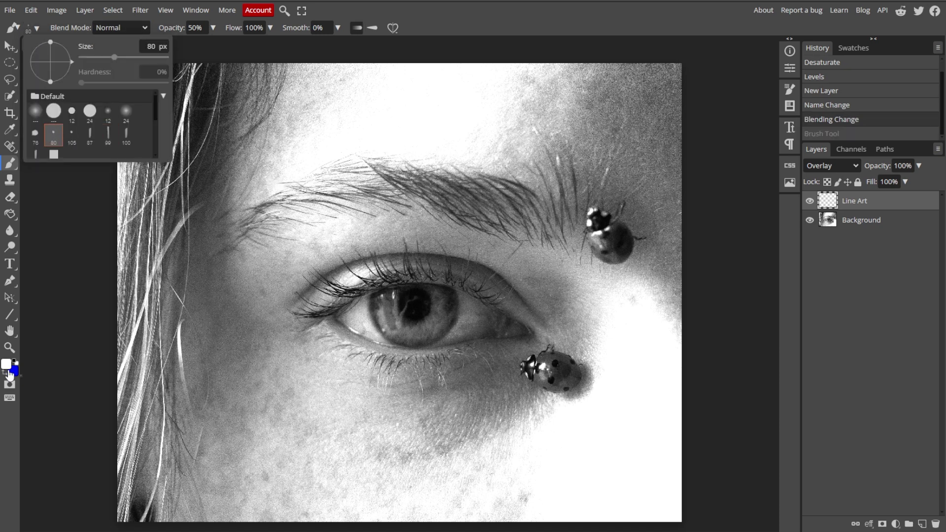
{"action": "left_click", "coordinate": [9, 373]}
{"action": "left_click", "coordinate": [8, 367]}
{"action": "left_click", "coordinate": [311, 113]}
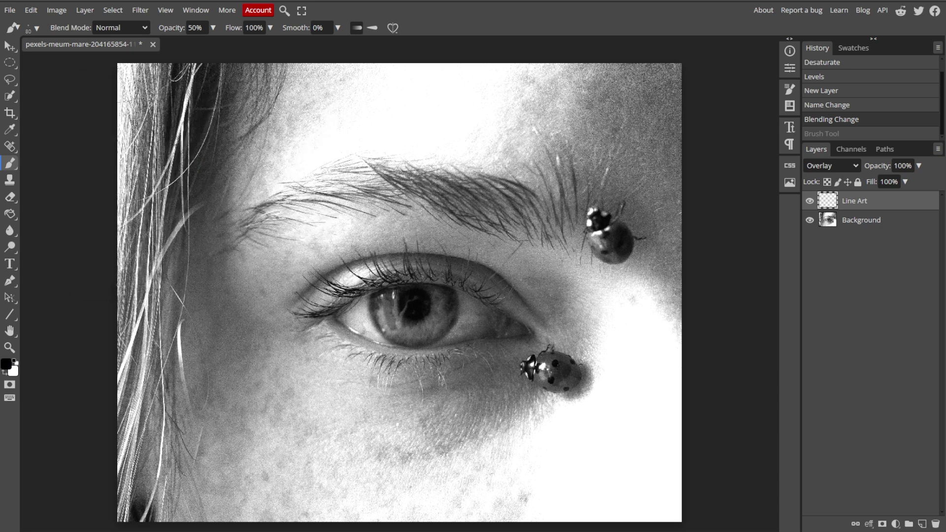
{"action": "scroll", "coordinate": [568, 323], "scroll_direction": "up", "scroll_amount": 4}
{"action": "left_click", "coordinate": [36, 28]}
{"action": "mouse_move", "coordinate": [599, 348]}
{"action": "left_mouse_down"}
{"action": "mouse_move", "coordinate": [447, 257]}
{"action": "mouse_move", "coordinate": [157, 313]}
{"action": "left_mouse_up"}
{"action": "left_click_drag", "start_coordinate": [598, 348], "coordinate": [453, 368]}
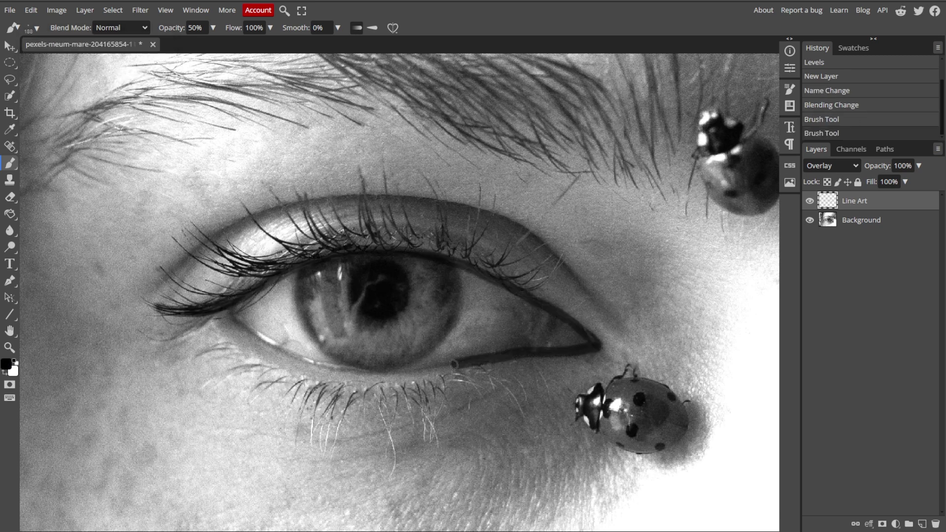
{"action": "key", "text": "ctrl+z"}
{"action": "key", "text": "ctrl+z"}
{"action": "left_click", "coordinate": [36, 28]}
{"action": "left_click", "coordinate": [35, 134]}
{"action": "left_click", "coordinate": [102, 57]}
{"action": "left_click_drag", "start_coordinate": [599, 342], "coordinate": [192, 302]}
{"action": "key", "text": "ctrl+z"}
{"action": "left_click_drag", "start_coordinate": [599, 338], "coordinate": [553, 303]}
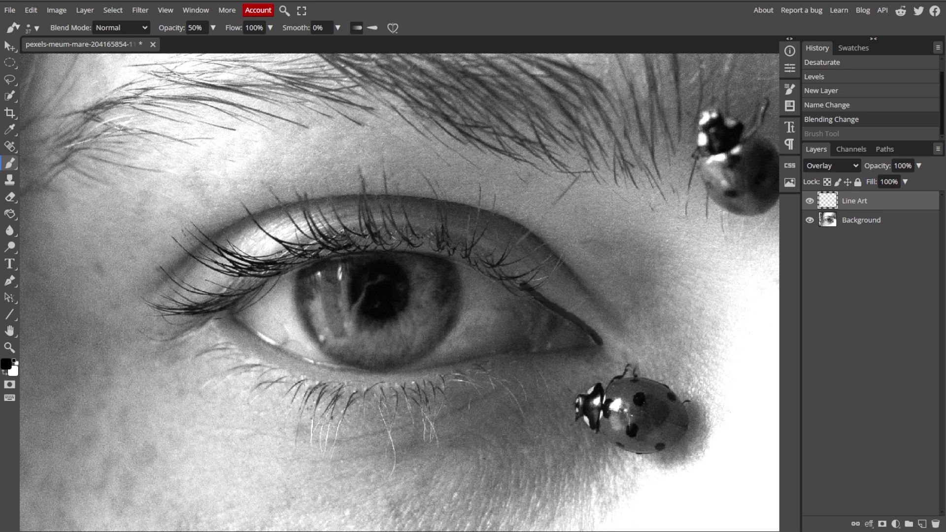
{"action": "key", "text": "ctrl+z"}
- Set the brush opacity to 100% and its smoothing to 33%
{"action": "left_click", "coordinate": [36, 28]}
{"action": "double_click", "coordinate": [200, 27]}
{"action": "type", "text": "100"}
{"action": "left_click", "coordinate": [338, 28]}
{"action": "left_click", "coordinate": [301, 43]}
- Trace the upper lid edge, lower lid edge and eyelid crease with smooth black strokes on the Line Art layer
{"action": "mouse_move", "coordinate": [599, 345]}
{"action": "left_mouse_down"}
{"action": "mouse_move", "coordinate": [127, 298]}
{"action": "mouse_move", "coordinate": [404, 377]}
{"action": "left_mouse_up"}
{"action": "key", "text": "ctrl+z"}
{"action": "mouse_move", "coordinate": [581, 348]}
{"action": "left_mouse_down"}
{"action": "mouse_move", "coordinate": [404, 376]}
{"action": "mouse_move", "coordinate": [414, 373]}
{"action": "left_mouse_up"}
{"action": "mouse_move", "coordinate": [591, 296]}
{"action": "left_mouse_down"}
{"action": "mouse_move", "coordinate": [303, 204]}
{"action": "mouse_move", "coordinate": [145, 289]}
{"action": "left_mouse_up"}
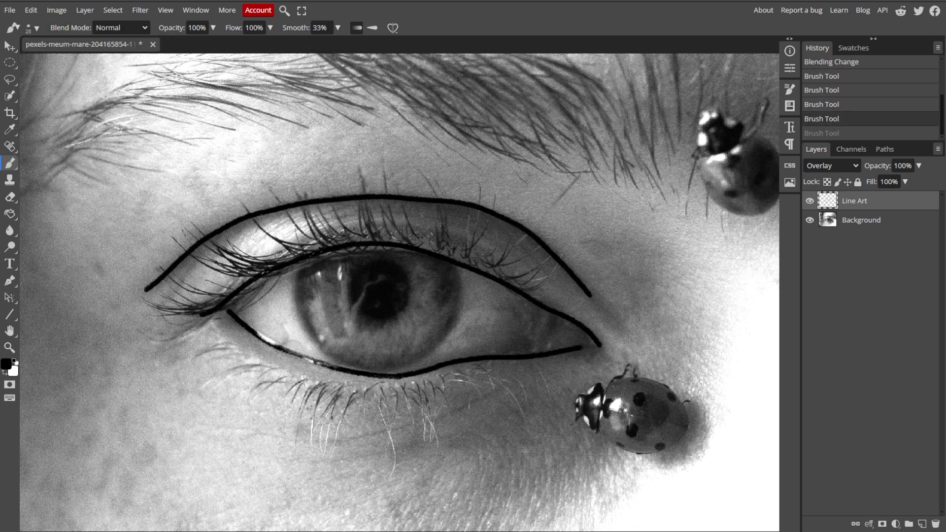
- Change the Line Art layer's blending mode to Normal
{"action": "scroll", "coordinate": [468, 158], "scroll_direction": "down", "scroll_amount": 3}
{"action": "scroll", "coordinate": [406, 231], "scroll_direction": "up", "scroll_amount": 4}
{"action": "left_click", "coordinate": [832, 166]}
{"action": "left_click", "coordinate": [818, 178]}
{"action": "left_click", "coordinate": [36, 28]}
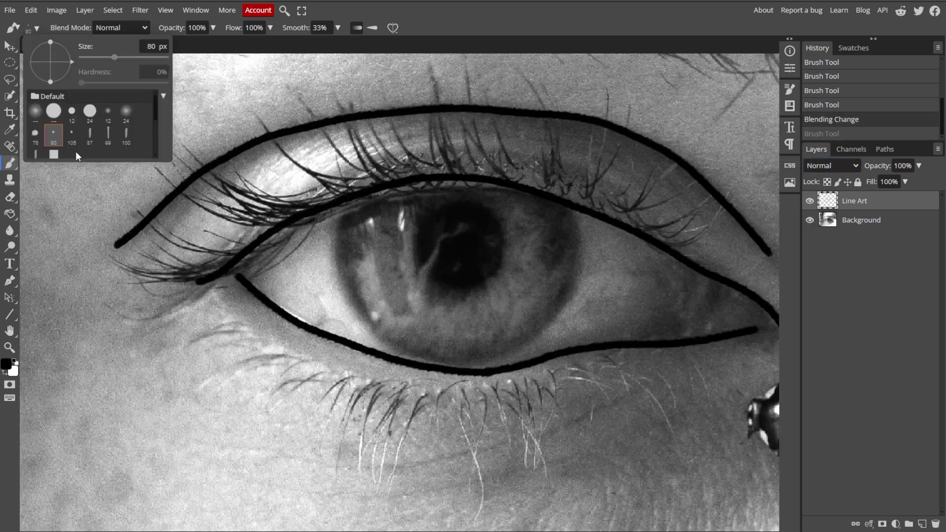
{"action": "left_click", "coordinate": [77, 157]}
{"action": "left_click_drag", "start_coordinate": [340, 193], "coordinate": [279, 136]}
{"action": "key", "text": "ctrl+z"}
{"action": "key", "text": "ctrl+z"}
{"action": "key", "text": "ctrl+z"}
{"action": "key", "text": "ctrl+z"}
{"action": "key", "text": "ctrl+z"}
- Draw the upper eyelashes as thin curved black strokes following the photo, and check them with the Background layer hidden
{"action": "left_click", "coordinate": [37, 28]}
{"action": "left_click", "coordinate": [55, 138]}
{"action": "left_click_drag", "start_coordinate": [329, 210], "coordinate": [192, 155]}
{"action": "scroll", "coordinate": [237, 151], "scroll_direction": "down", "scroll_amount": 1}
{"action": "left_click_drag", "start_coordinate": [276, 196], "coordinate": [204, 152]}
{"action": "left_click_drag", "start_coordinate": [352, 182], "coordinate": [263, 125]}
{"action": "left_click_drag", "start_coordinate": [325, 189], "coordinate": [270, 141]}
{"action": "mouse_move", "coordinate": [236, 230]}
{"action": "left_mouse_down"}
{"action": "mouse_move", "coordinate": [186, 202]}
{"action": "mouse_move", "coordinate": [159, 229]}
{"action": "left_mouse_up"}
{"action": "mouse_move", "coordinate": [226, 251]}
{"action": "left_mouse_down"}
{"action": "mouse_move", "coordinate": [94, 218]}
{"action": "mouse_move", "coordinate": [134, 244]}
{"action": "left_mouse_up"}
{"action": "key", "text": "ctrl+z"}
{"action": "left_click_drag", "start_coordinate": [315, 194], "coordinate": [248, 118]}
{"action": "left_click_drag", "start_coordinate": [335, 178], "coordinate": [301, 120]}
{"action": "left_click_drag", "start_coordinate": [364, 177], "coordinate": [318, 90]}
{"action": "mouse_move", "coordinate": [397, 172]}
{"action": "left_mouse_down"}
{"action": "mouse_move", "coordinate": [368, 101]}
{"action": "mouse_move", "coordinate": [400, 106]}
{"action": "left_mouse_up"}
{"action": "left_click_drag", "start_coordinate": [454, 173], "coordinate": [439, 104]}
{"action": "left_click_drag", "start_coordinate": [409, 175], "coordinate": [389, 120]}
{"action": "left_click_drag", "start_coordinate": [370, 176], "coordinate": [345, 101]}
{"action": "key", "text": "ctrl+z"}
{"action": "left_click_drag", "start_coordinate": [493, 183], "coordinate": [512, 90]}
{"action": "left_click_drag", "start_coordinate": [517, 180], "coordinate": [536, 82]}
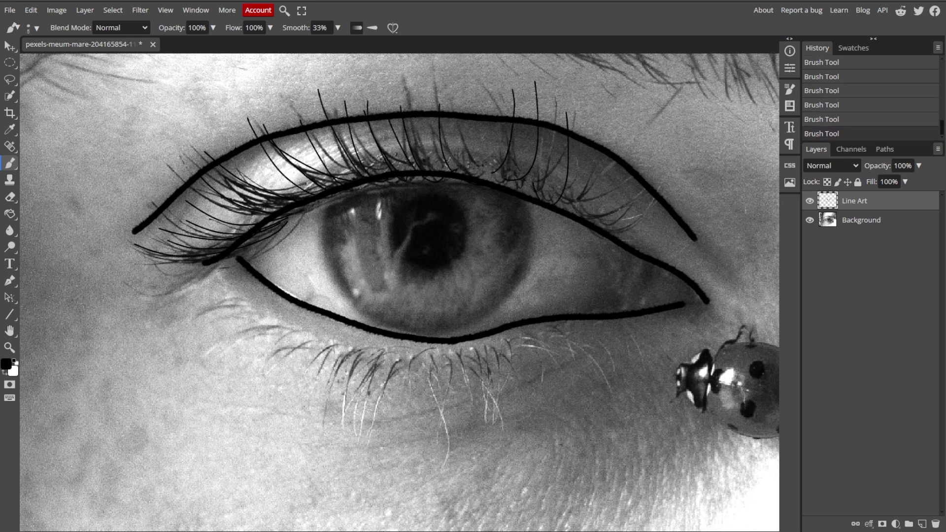
{"action": "left_click_drag", "start_coordinate": [586, 212], "coordinate": [627, 153]}
{"action": "left_click_drag", "start_coordinate": [612, 222], "coordinate": [664, 178]}
{"action": "mouse_move", "coordinate": [513, 178]}
{"action": "left_mouse_down"}
{"action": "mouse_move", "coordinate": [526, 74]}
{"action": "mouse_move", "coordinate": [503, 88]}
{"action": "left_mouse_up"}
{"action": "key", "text": "ctrl+z"}
{"action": "left_click_drag", "start_coordinate": [535, 184], "coordinate": [570, 116]}
{"action": "left_click", "coordinate": [810, 219]}
{"action": "left_click", "coordinate": [810, 220]}
- Draw the lower eyelashes as short thin black strokes beneath the lower lid
{"action": "left_click_drag", "start_coordinate": [395, 356], "coordinate": [373, 420]}
{"action": "left_click_drag", "start_coordinate": [358, 353], "coordinate": [333, 391]}
{"action": "left_click_drag", "start_coordinate": [333, 348], "coordinate": [298, 378]}
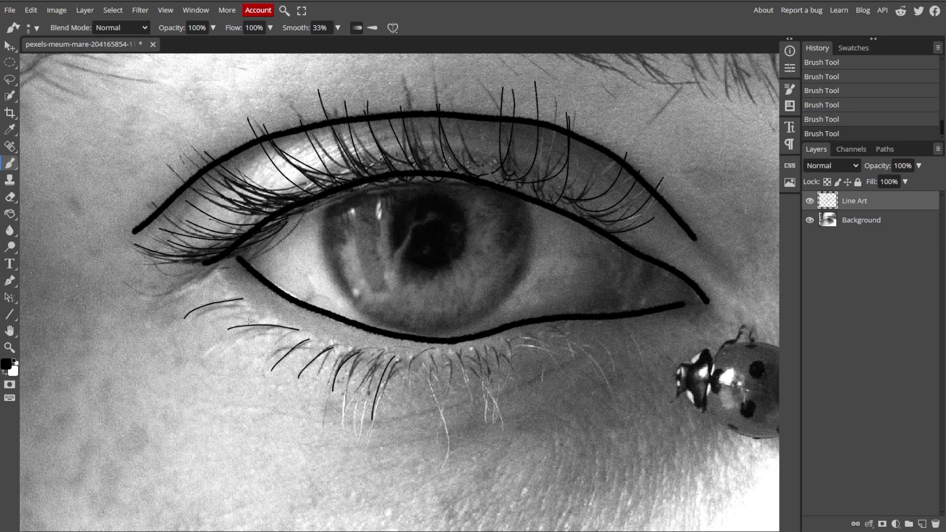
- Draw the eyebrow hairs as thin black strokes following their direction in the photo, and check them with the Background layer hidden
{"action": "scroll", "coordinate": [504, 263], "scroll_direction": "down", "scroll_amount": 3}
{"action": "left_click_drag", "start_coordinate": [504, 263], "coordinate": [350, 330]}
{"action": "left_click_drag", "start_coordinate": [454, 184], "coordinate": [335, 107]}
{"action": "left_click_drag", "start_coordinate": [393, 175], "coordinate": [270, 82]}
{"action": "left_click_drag", "start_coordinate": [256, 137], "coordinate": [134, 100]}
{"action": "left_click_drag", "start_coordinate": [486, 194], "coordinate": [378, 247]}
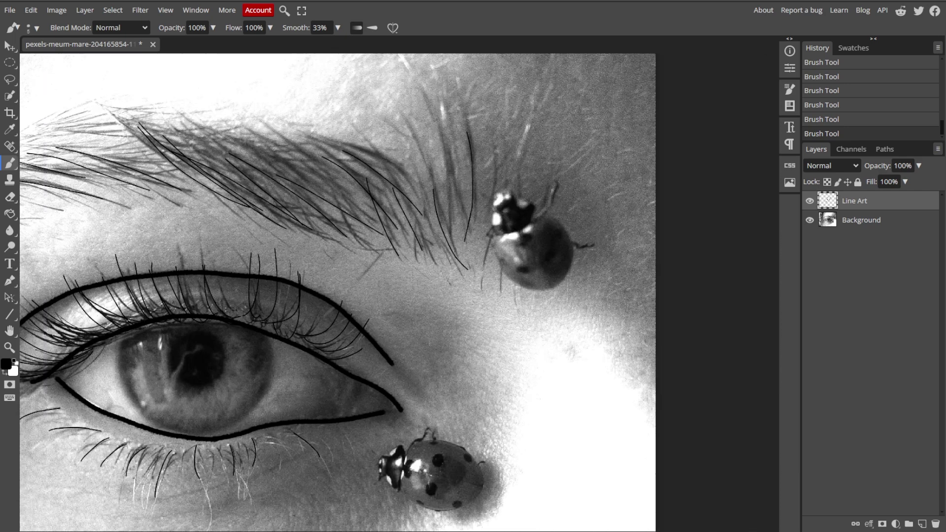
{"action": "left_click_drag", "start_coordinate": [420, 215], "coordinate": [306, 128]}
{"action": "left_click_drag", "start_coordinate": [289, 172], "coordinate": [142, 122]}
{"action": "left_click_drag", "start_coordinate": [374, 241], "coordinate": [263, 189]}
{"action": "left_click_drag", "start_coordinate": [181, 176], "coordinate": [65, 135]}
{"action": "left_click_drag", "start_coordinate": [345, 247], "coordinate": [611, 246]}
{"action": "left_click_drag", "start_coordinate": [418, 202], "coordinate": [278, 162]}
{"action": "left_click_drag", "start_coordinate": [250, 208], "coordinate": [147, 240]}
{"action": "left_click_drag", "start_coordinate": [403, 138], "coordinate": [227, 173]}
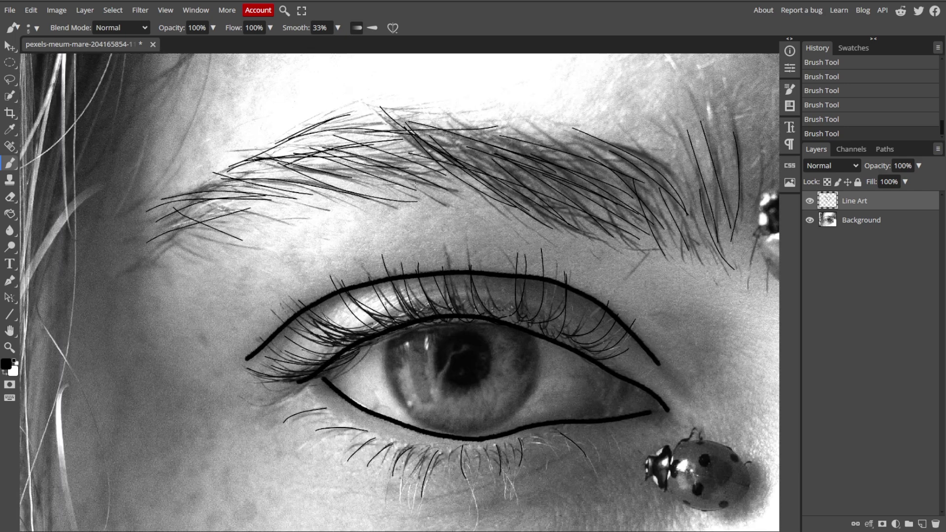
{"action": "scroll", "coordinate": [511, 275], "scroll_direction": "down", "scroll_amount": 3}
{"action": "left_click", "coordinate": [810, 220]}
{"action": "left_click", "coordinate": [810, 220]}
- Shade the upper eyelid between crease and lash line with a soft black brush at 20% opacity
{"action": "scroll", "coordinate": [515, 356], "scroll_direction": "up", "scroll_amount": 3}
{"action": "left_click", "coordinate": [37, 28]}
{"action": "left_click_drag", "start_coordinate": [207, 28], "coordinate": [160, 27]}
{"action": "type", "text": "20"}
{"action": "left_click_drag", "start_coordinate": [546, 172], "coordinate": [705, 289]}
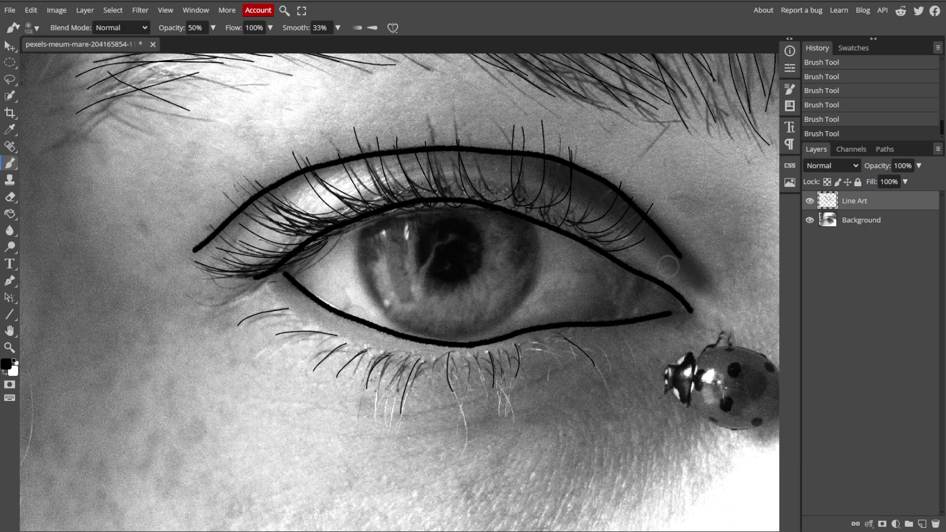
{"action": "key", "text": "ctrl+z"}
{"action": "mouse_move", "coordinate": [586, 192]}
{"action": "left_mouse_down"}
{"action": "mouse_move", "coordinate": [665, 251]}
{"action": "mouse_move", "coordinate": [221, 242]}
{"action": "left_mouse_up"}
- Create a new layer filled with white, place it beneath the Background layer, and hide the Background layer
{"action": "left_click", "coordinate": [922, 524]}
{"action": "key", "text": "g"}
{"action": "key", "text": "x"}
{"action": "left_click", "coordinate": [538, 246]}
{"action": "left_click_drag", "start_coordinate": [887, 200], "coordinate": [894, 246]}
{"action": "left_click", "coordinate": [810, 220]}
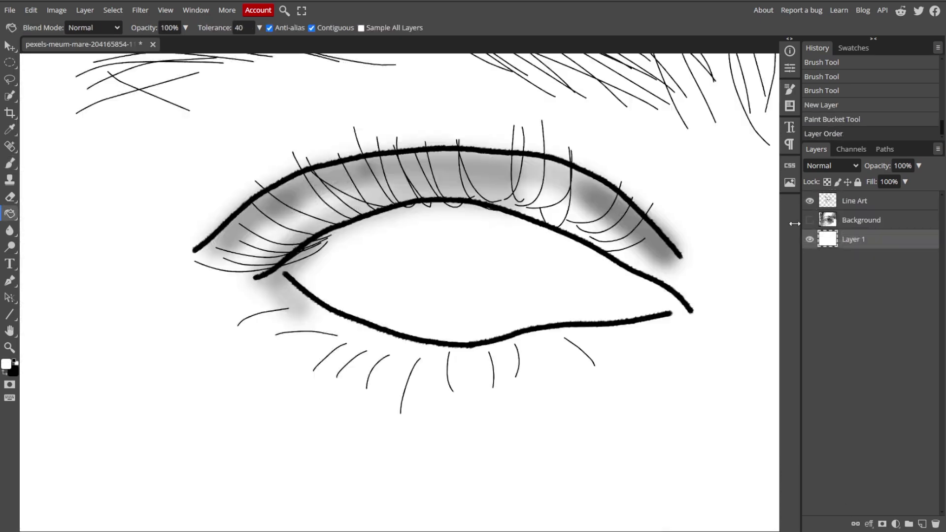
- Deepen the black shading along the upper eyelid crease on the Line Art layer, comparing it with the photo
{"action": "left_click", "coordinate": [810, 219]}
{"action": "key", "text": "x"}
{"action": "scroll", "coordinate": [475, 201], "scroll_direction": "down", "scroll_amount": 2}
{"action": "left_click", "coordinate": [37, 28]}
{"action": "left_click", "coordinate": [52, 112]}
{"action": "mouse_move", "coordinate": [485, 141]}
{"action": "left_mouse_down"}
{"action": "mouse_move", "coordinate": [668, 250]}
{"action": "mouse_move", "coordinate": [603, 193]}
{"action": "left_mouse_up"}
{"action": "key", "text": "ctrl+z"}
{"action": "left_click", "coordinate": [810, 220]}
{"action": "key", "text": "ctrl+z"}
{"action": "left_click_drag", "start_coordinate": [651, 237], "coordinate": [266, 157]}
{"action": "left_click", "coordinate": [810, 220]}
- Draw a short black line beneath the outer end of the lower lid with a 5 px textured brush at 100% opacity
{"action": "left_click", "coordinate": [36, 28]}
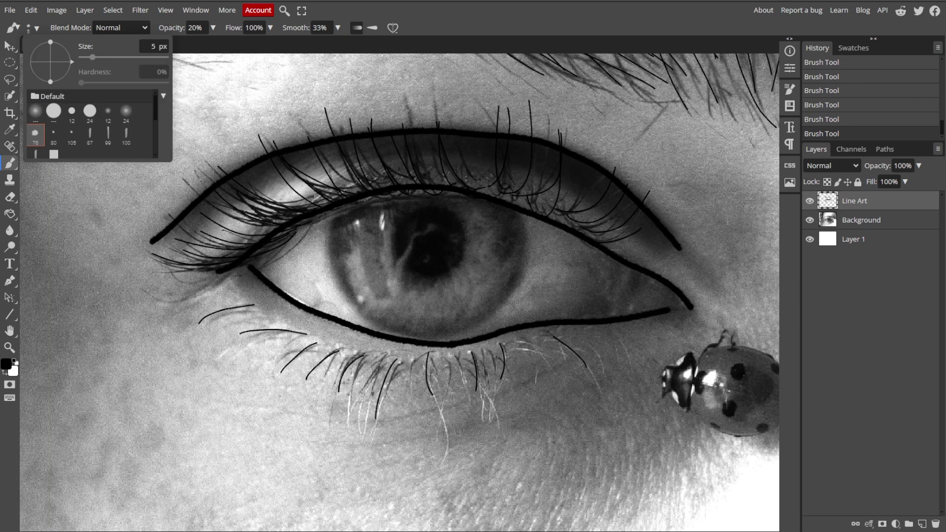
{"action": "key", "text": "ctrl+z"}
{"action": "key", "text": "0"}
{"action": "mouse_move", "coordinate": [228, 283]}
{"action": "left_mouse_down"}
{"action": "mouse_move", "coordinate": [315, 336]}
{"action": "mouse_move", "coordinate": [283, 321]}
{"action": "left_mouse_up"}
{"action": "key", "text": "ctrl+z"}
{"action": "scroll", "coordinate": [669, 343], "scroll_direction": "up", "scroll_amount": 2}
- Add soft black shading along the upper and lower lids at low opacity, with the Background layer hidden
{"action": "left_click", "coordinate": [810, 220]}
{"action": "left_click", "coordinate": [37, 28]}
{"action": "left_click_drag", "start_coordinate": [91, 60], "coordinate": [100, 60]}
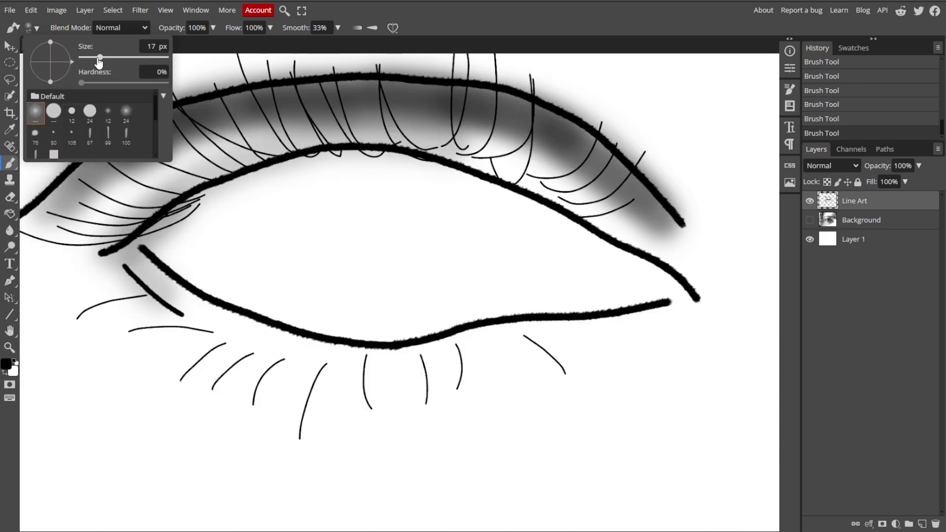
{"action": "key", "text": "ctrl+z"}
{"action": "mouse_move", "coordinate": [184, 118]}
{"action": "left_mouse_down"}
{"action": "mouse_move", "coordinate": [258, 101]}
{"action": "mouse_move", "coordinate": [532, 114]}
{"action": "mouse_move", "coordinate": [666, 219]}
{"action": "left_mouse_up"}
{"action": "mouse_move", "coordinate": [276, 168]}
{"action": "left_mouse_down"}
{"action": "mouse_move", "coordinate": [251, 326]}
{"action": "mouse_move", "coordinate": [668, 268]}
{"action": "left_mouse_up"}
- Try soft black shading over the inner end of the eyebrow
{"action": "scroll", "coordinate": [643, 398], "scroll_direction": "down", "scroll_amount": 3}
{"action": "left_click_drag", "start_coordinate": [649, 182], "coordinate": [678, 204]}
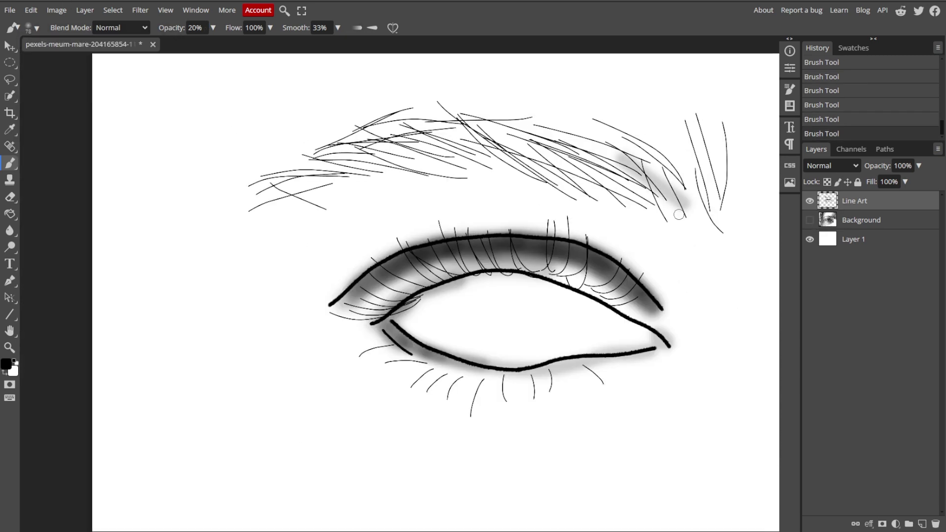
{"action": "key", "text": "ctrl+z"}
- Paint the iris solid grey and the pupil solid black with a hard-edged brush at 100% opacity, following the photo
{"action": "scroll", "coordinate": [685, 195], "scroll_direction": "up", "scroll_amount": 2}
{"action": "left_click", "coordinate": [809, 220]}
{"action": "scroll", "coordinate": [606, 443], "scroll_direction": "up", "scroll_amount": 3}
{"action": "left_click", "coordinate": [36, 28]}
{"action": "left_click", "coordinate": [162, 83]}
{"action": "left_click", "coordinate": [196, 28]}
{"action": "type", "text": "100"}
{"action": "key", "text": "Return"}
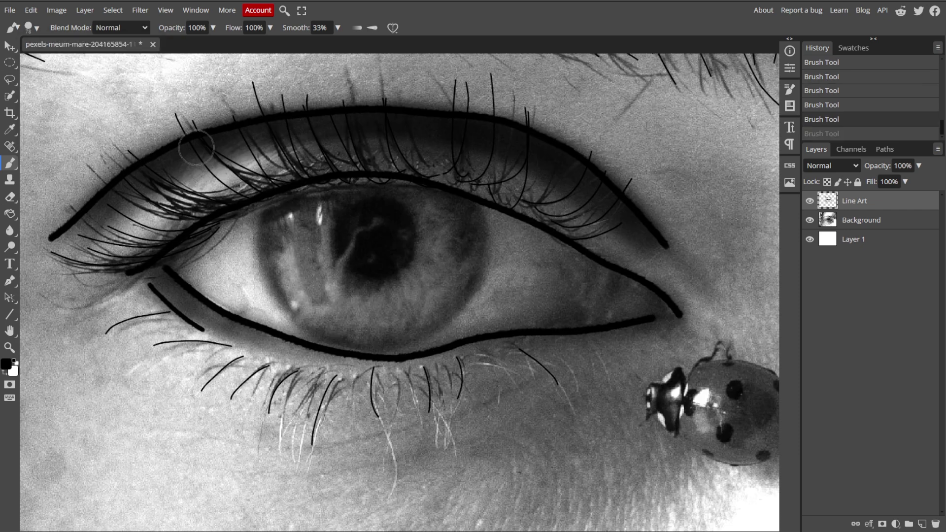
{"action": "left_click", "coordinate": [8, 365]}
{"action": "mouse_move", "coordinate": [276, 222]}
{"action": "left_mouse_down"}
{"action": "mouse_move", "coordinate": [370, 331]}
{"action": "mouse_move", "coordinate": [469, 217]}
{"action": "left_mouse_up"}
{"action": "mouse_move", "coordinate": [276, 221]}
{"action": "left_mouse_down"}
{"action": "mouse_move", "coordinate": [353, 338]}
{"action": "mouse_move", "coordinate": [466, 236]}
{"action": "mouse_move", "coordinate": [469, 219]}
{"action": "left_mouse_up"}
{"action": "key", "text": "ctrl+z"}
{"action": "key", "text": "ctrl+z"}
{"action": "mouse_move", "coordinate": [275, 222]}
{"action": "left_mouse_down"}
{"action": "mouse_move", "coordinate": [276, 262]}
{"action": "mouse_move", "coordinate": [339, 333]}
{"action": "mouse_move", "coordinate": [466, 215]}
{"action": "mouse_move", "coordinate": [408, 199]}
{"action": "mouse_move", "coordinate": [389, 249]}
{"action": "mouse_move", "coordinate": [340, 209]}
{"action": "mouse_move", "coordinate": [404, 232]}
{"action": "mouse_move", "coordinate": [415, 201]}
{"action": "left_mouse_up"}
{"action": "key", "text": "ctrl+z"}
{"action": "key", "text": "ctrl+z"}
{"action": "key", "text": "ctrl+shift+z"}
{"action": "key", "text": "x"}
{"action": "left_click", "coordinate": [377, 238]}
- Outline both sides of the iris and the pupil's upper edge with thick black textured strokes
{"action": "scroll", "coordinate": [97, 372], "scroll_direction": "up", "scroll_amount": 2}
{"action": "left_click", "coordinate": [36, 29]}
{"action": "left_click", "coordinate": [43, 136]}
{"action": "key", "text": "ctrl+z"}
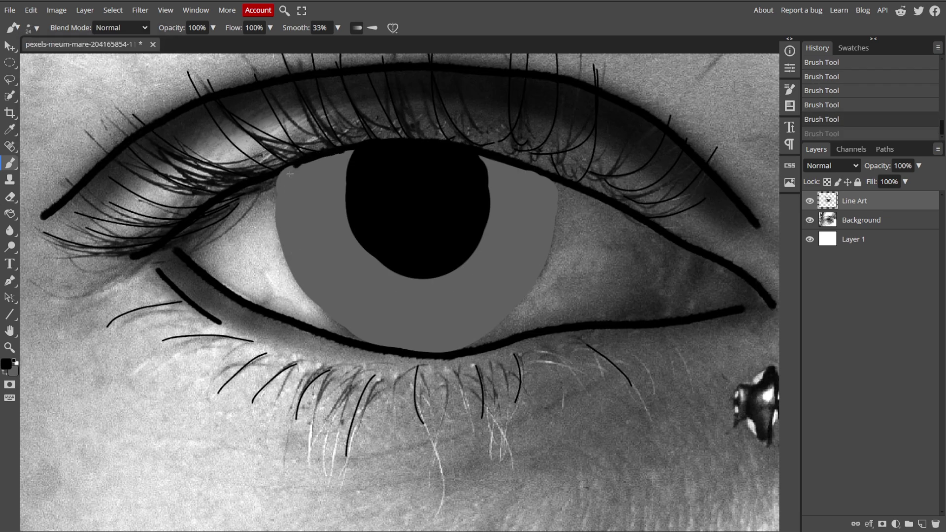
{"action": "left_click_drag", "start_coordinate": [291, 170], "coordinate": [345, 335]}
{"action": "key", "text": "ctrl+z"}
{"action": "mouse_move", "coordinate": [308, 164]}
{"action": "left_mouse_down"}
{"action": "mouse_move", "coordinate": [279, 227]}
{"action": "mouse_move", "coordinate": [359, 344]}
{"action": "left_mouse_up"}
{"action": "mouse_move", "coordinate": [551, 173]}
{"action": "left_mouse_down"}
{"action": "mouse_move", "coordinate": [545, 260]}
{"action": "mouse_move", "coordinate": [376, 346]}
{"action": "left_mouse_up"}
{"action": "mouse_move", "coordinate": [353, 152]}
{"action": "left_mouse_down"}
{"action": "mouse_move", "coordinate": [349, 164]}
{"action": "mouse_move", "coordinate": [466, 267]}
{"action": "mouse_move", "coordinate": [479, 151]}
{"action": "left_mouse_up"}
- Hide the Background layer and fill the white gaps along the iris outline with grey using a small brush
{"action": "left_click", "coordinate": [809, 220]}
{"action": "scroll", "coordinate": [629, 265], "scroll_direction": "down", "scroll_amount": 2}
{"action": "scroll", "coordinate": [601, 263], "scroll_direction": "up", "scroll_amount": 3}
{"action": "left_click", "coordinate": [4, 372]}
{"action": "left_click", "coordinate": [36, 29]}
{"action": "left_click", "coordinate": [42, 109]}
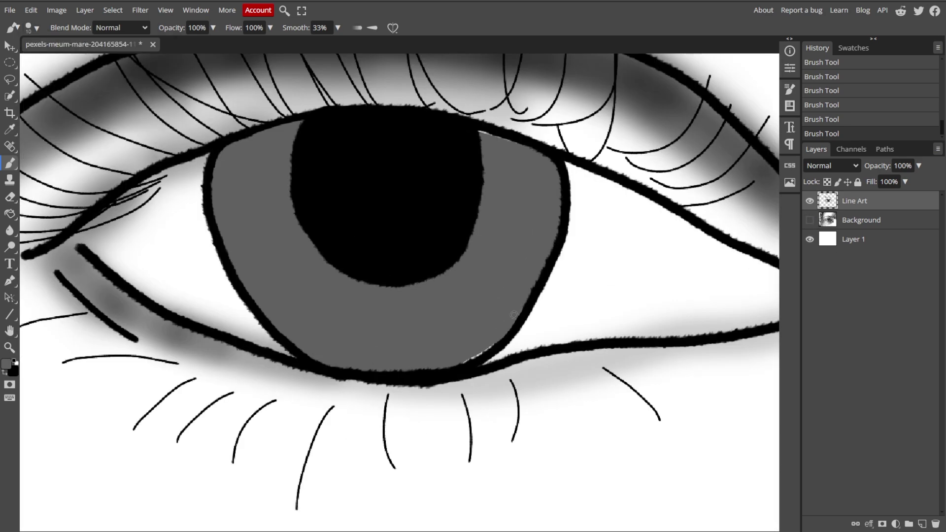
{"action": "left_click_drag", "start_coordinate": [497, 344], "coordinate": [470, 361]}
- Draw a thin black curve marking the tear duct at the eye's inner corner, following the photo, and reduce the brush size
{"action": "left_click", "coordinate": [809, 220]}
{"action": "key", "text": "x"}
{"action": "scroll", "coordinate": [465, 296], "scroll_direction": "up", "scroll_amount": 1}
{"action": "key", "text": "ctrl+z"}
{"action": "scroll", "coordinate": [419, 309], "scroll_direction": "up", "scroll_amount": 3}
{"action": "key", "text": "ctrl+z"}
{"action": "mouse_move", "coordinate": [374, 321]}
{"action": "left_mouse_down"}
{"action": "mouse_move", "coordinate": [423, 296]}
{"action": "mouse_move", "coordinate": [404, 304]}
{"action": "left_mouse_up"}
{"action": "scroll", "coordinate": [403, 304], "scroll_direction": "down", "scroll_amount": 3}
{"action": "left_click", "coordinate": [810, 220]}
{"action": "scroll", "coordinate": [695, 250], "scroll_direction": "down", "scroll_amount": 1}
{"action": "left_click", "coordinate": [809, 219]}
{"action": "scroll", "coordinate": [747, 236], "scroll_direction": "down", "scroll_amount": 2}
{"action": "key", "text": "["}
{"action": "key", "text": "["}
{"action": "key", "text": "["}
{"action": "key", "text": "["}
{"action": "key", "text": "["}
{"action": "key", "text": "["}
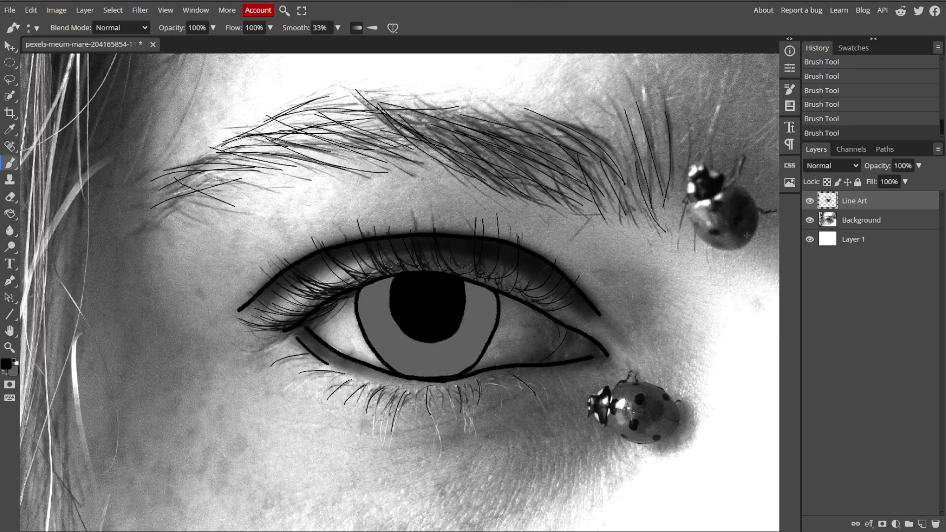
- Try other blending modes on the Line Art layer and return it to Normal
{"action": "left_click", "coordinate": [809, 165]}
{"action": "left_click", "coordinate": [814, 279]}
{"action": "left_click", "coordinate": [822, 166]}
{"action": "left_click", "coordinate": [823, 205]}
{"action": "left_click", "coordinate": [822, 165]}
{"action": "left_click", "coordinate": [818, 177]}
- Hide the Background layer and look through the available export formats
{"action": "left_click", "coordinate": [810, 220]}
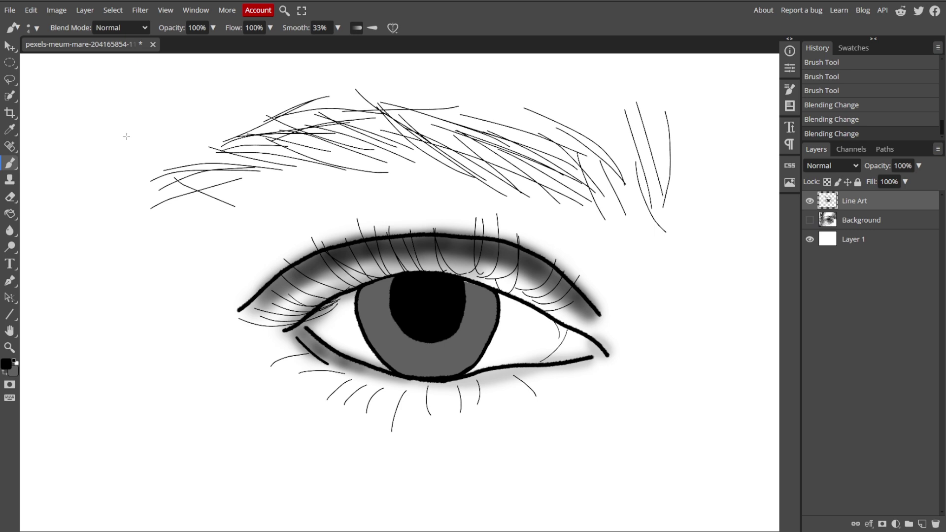
{"action": "left_click", "coordinate": [8, 11]}
{"action": "mouse_move", "coordinate": [29, 170]}
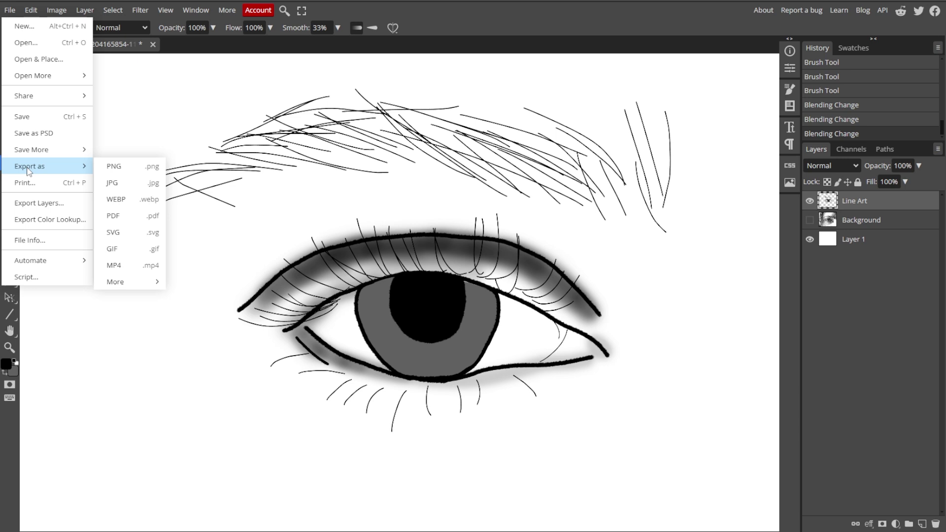
{"action": "left_click", "coordinate": [7, 14]}
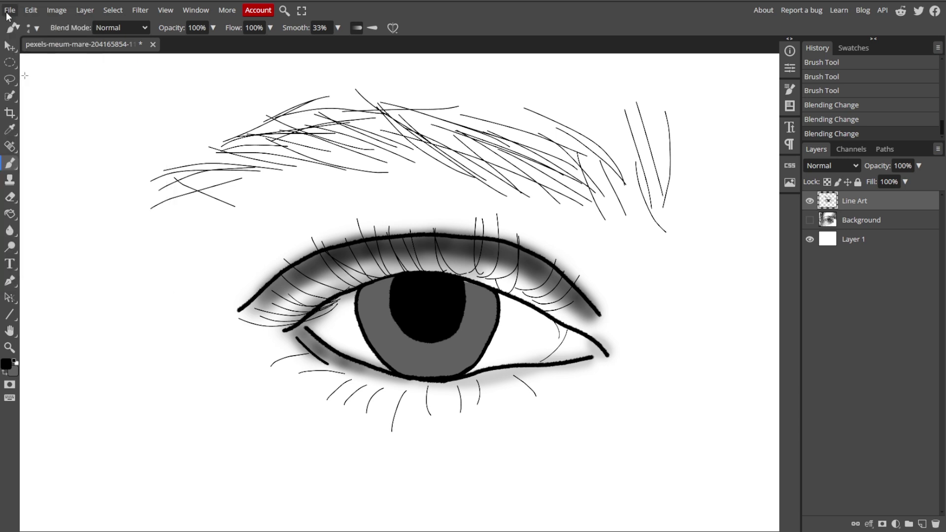